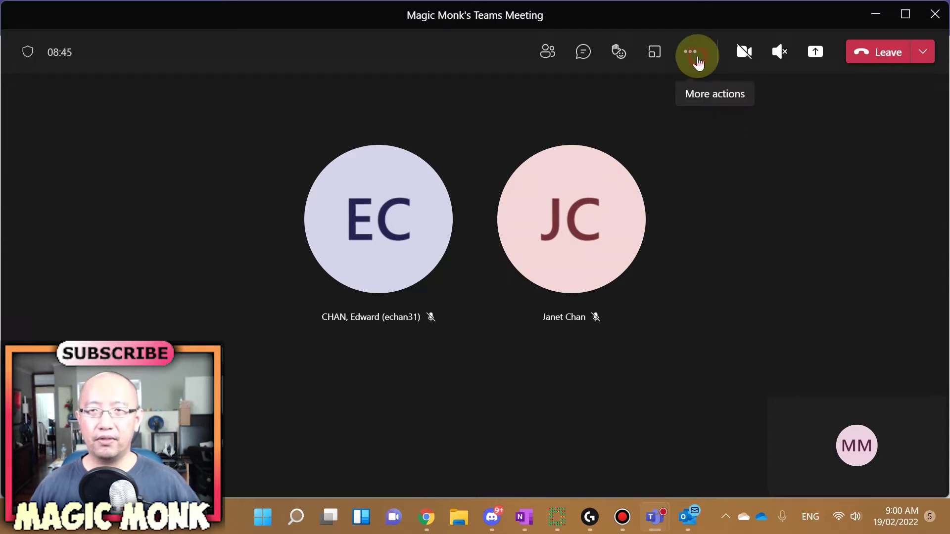
# Open the breakout rooms from More actions, then join Room 2 from its options menu.
pyautogui.click(698, 63)
pyautogui.click(656, 54)
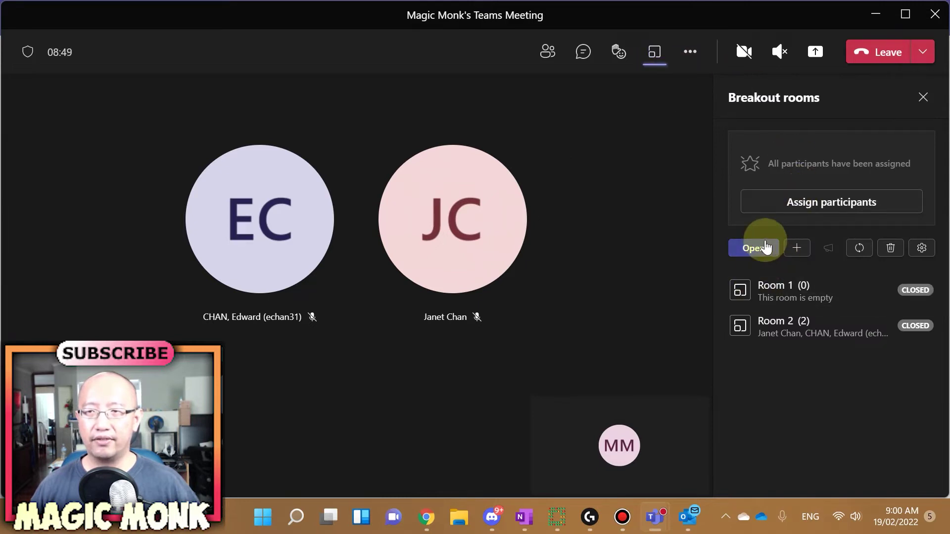
pyautogui.click(767, 252)
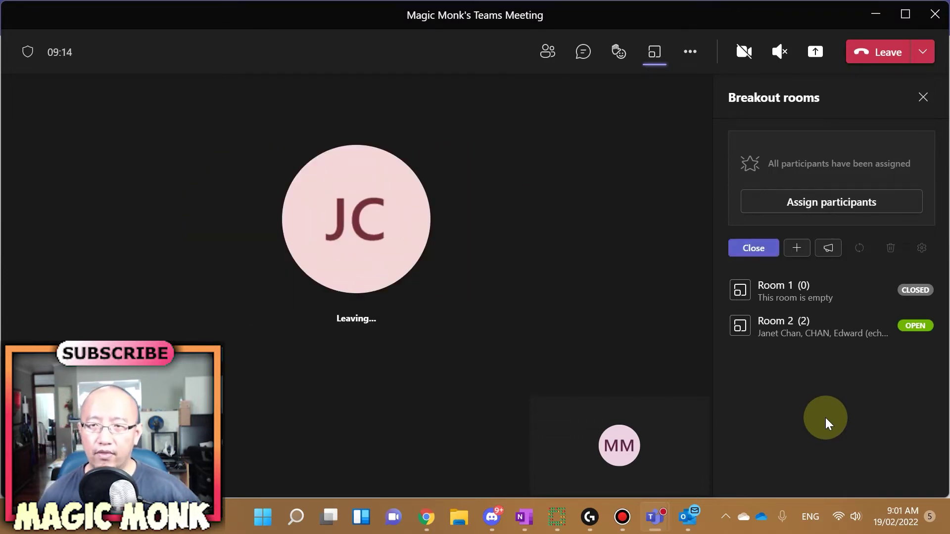
pyautogui.click(789, 332)
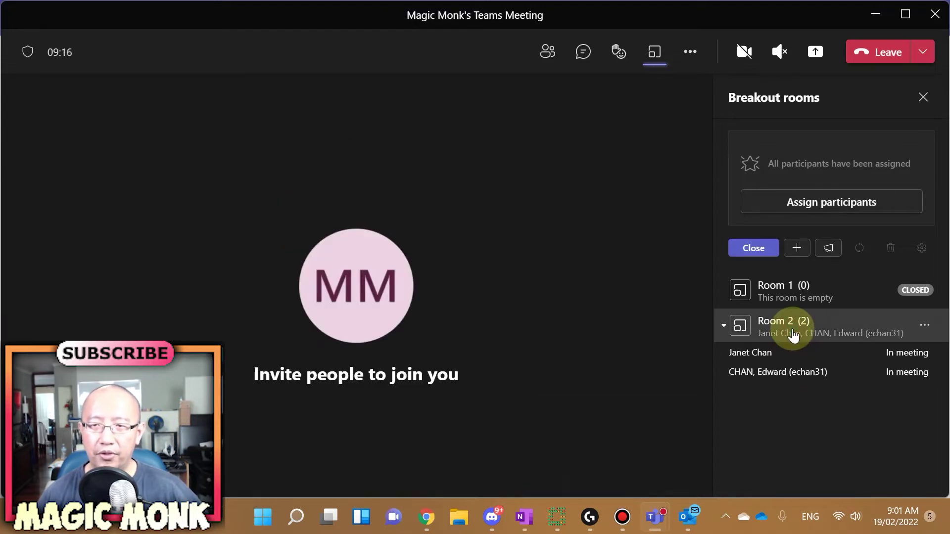
pyautogui.click(925, 327)
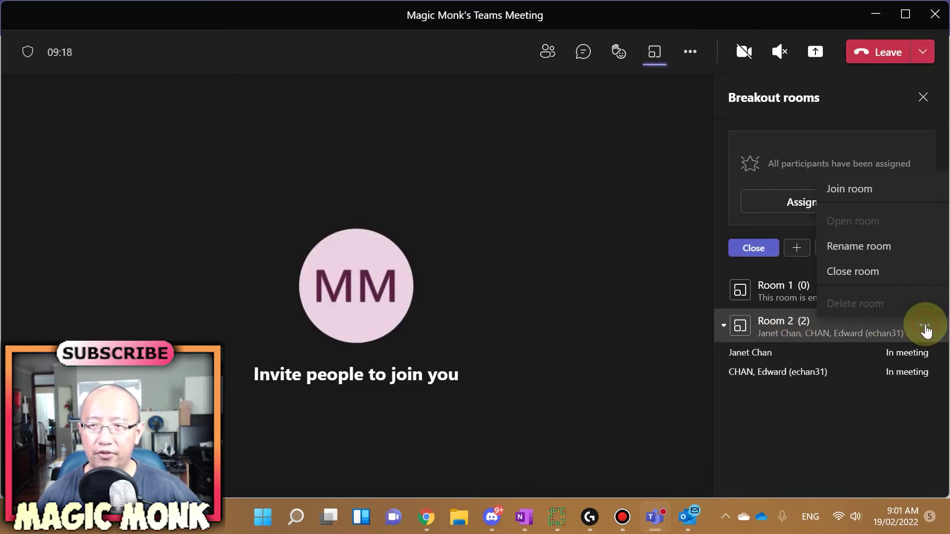
pyautogui.click(878, 192)
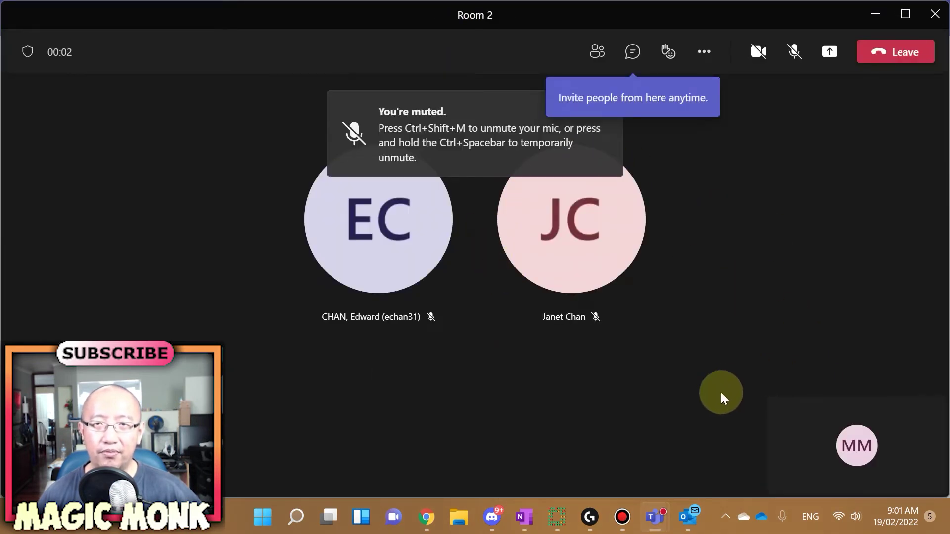
# Show Room 2's meeting chat and open the Desktop folder in File Explorer.
pyautogui.click(628, 55)
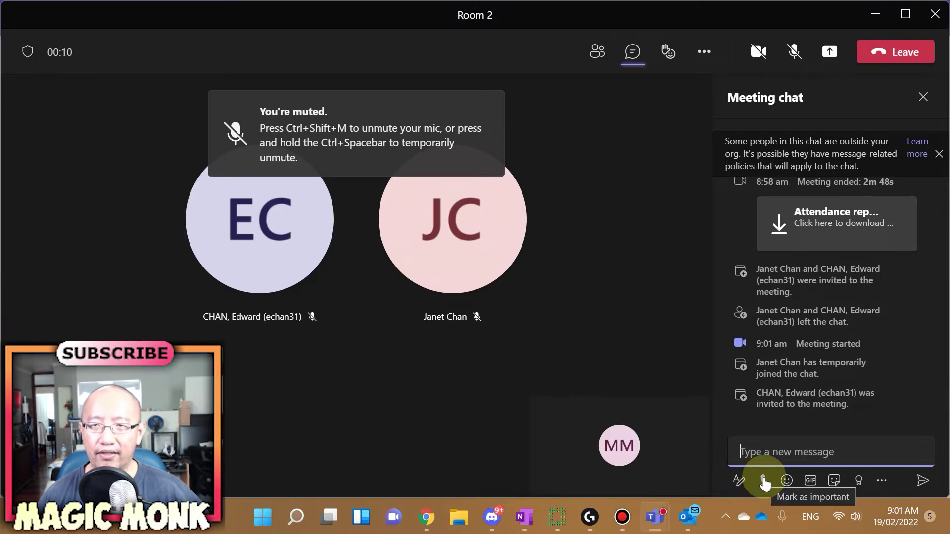
pyautogui.click(794, 457)
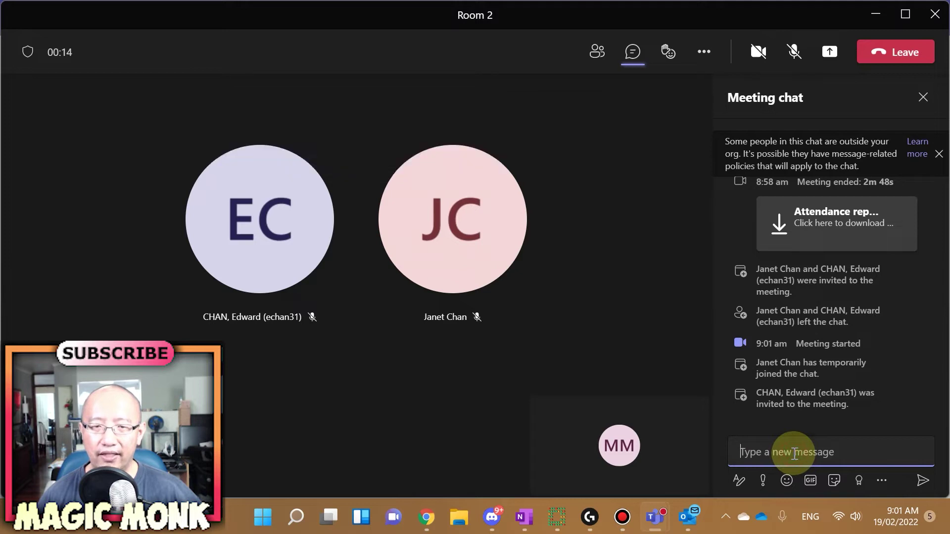
pyautogui.click(459, 506)
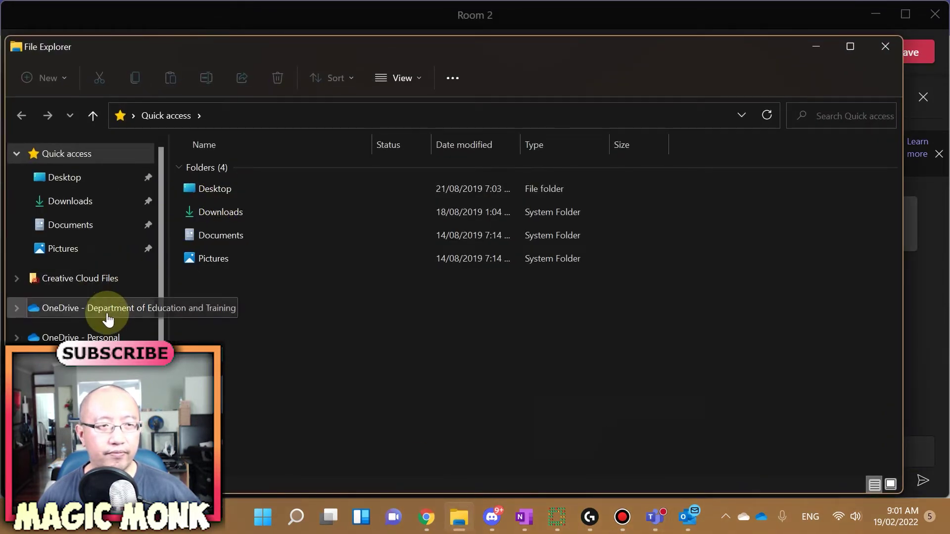
pyautogui.click(78, 179)
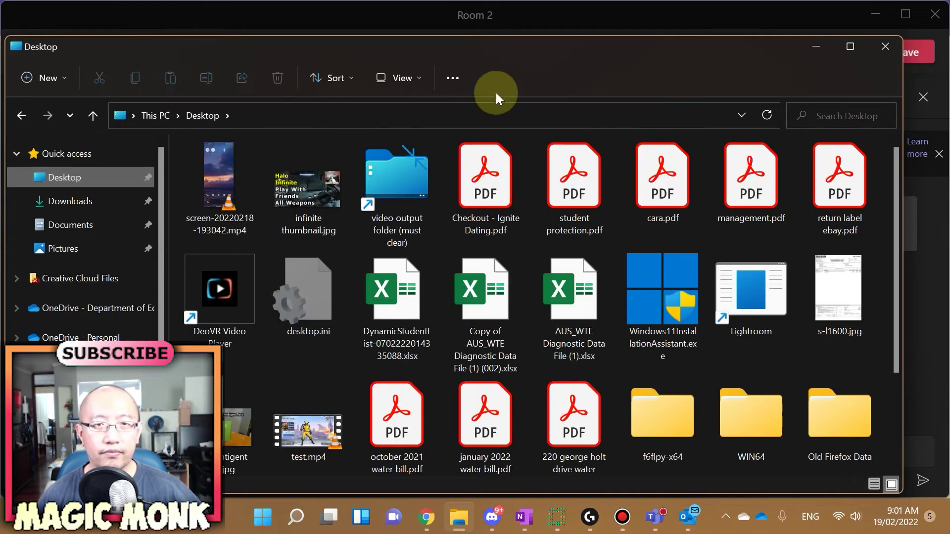
# Snap File Explorer left and Teams right, then drag return label ebay.pdf into the chat.
pyautogui.moveTo(525, 58)
pyautogui.mouseDown()
pyautogui.moveTo(240, 99)
pyautogui.moveTo(2, 117)
pyautogui.mouseUp()
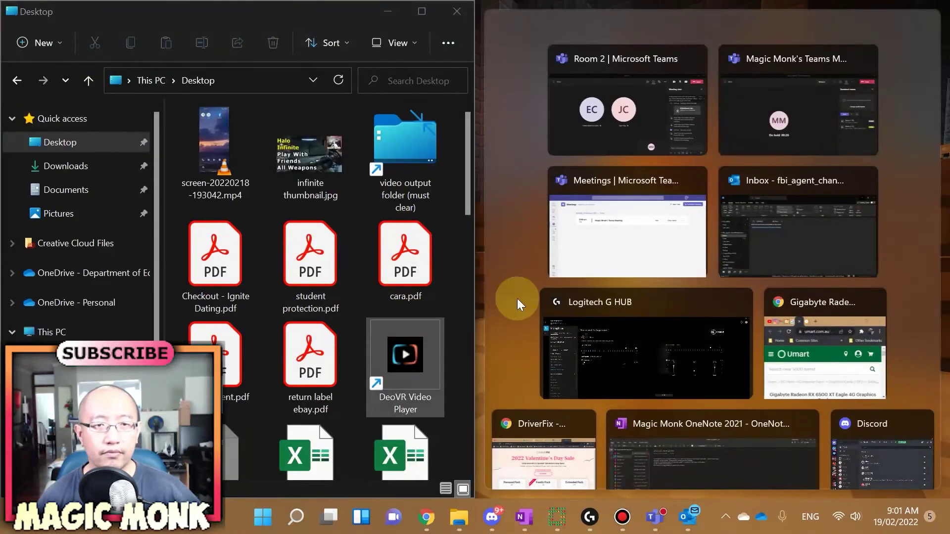
pyautogui.click(610, 107)
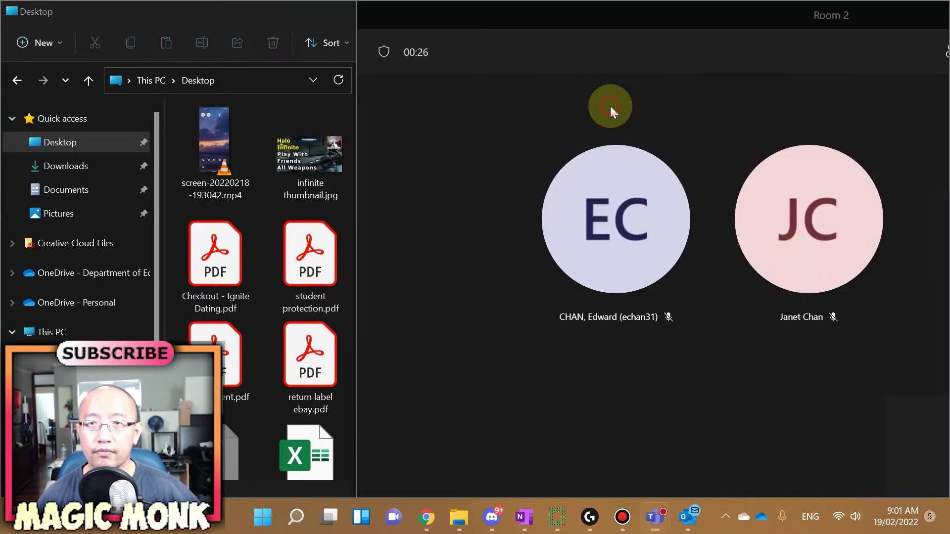
pyautogui.scroll(-5, 321, 311)
pyautogui.scroll(2, 321, 311)
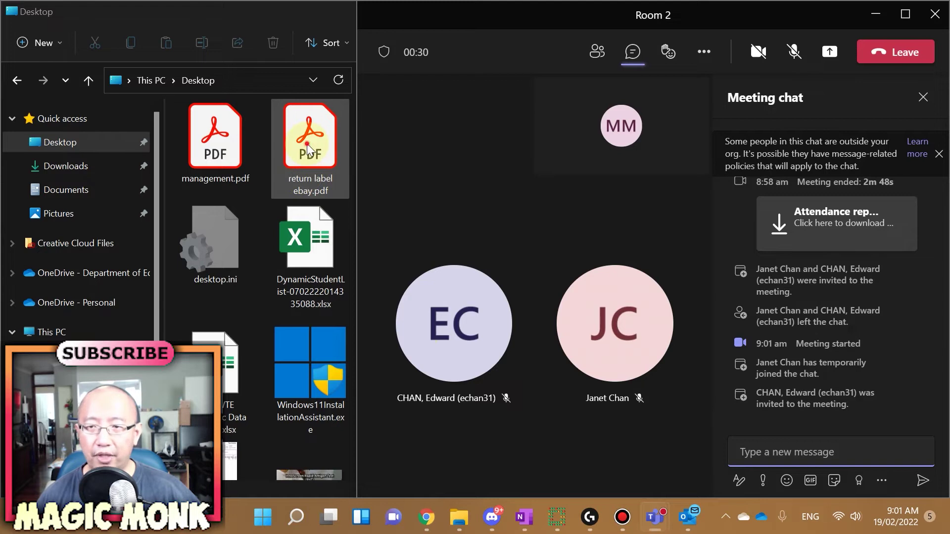
pyautogui.moveTo(308, 148)
pyautogui.mouseDown()
pyautogui.moveTo(465, 196)
pyautogui.moveTo(773, 416)
pyautogui.moveTo(789, 460)
pyautogui.moveTo(787, 451)
pyautogui.moveTo(725, 443)
pyautogui.moveTo(310, 163)
pyautogui.moveTo(797, 453)
pyautogui.moveTo(714, 419)
pyautogui.mouseUp()
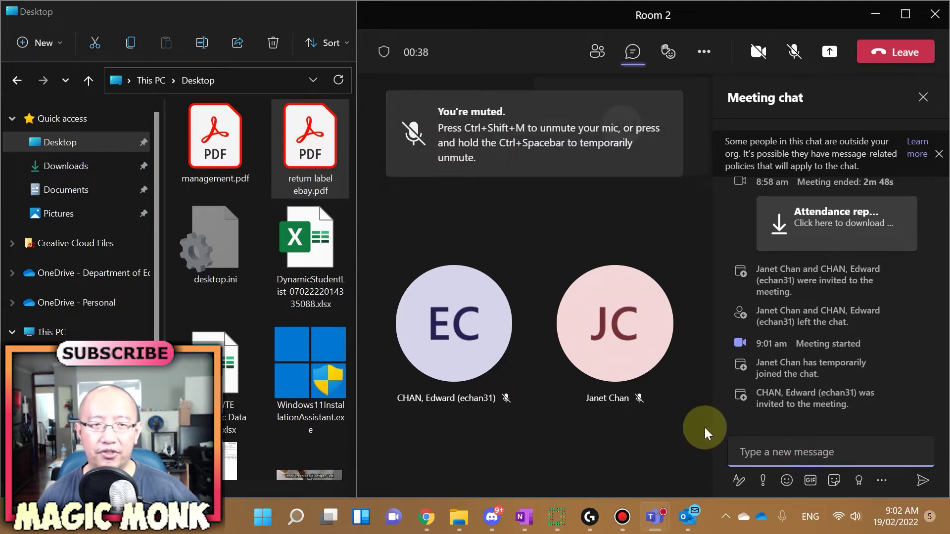
# Send the message 'a file attachment is coming' in Room 2's chat.
pyautogui.click(764, 441)
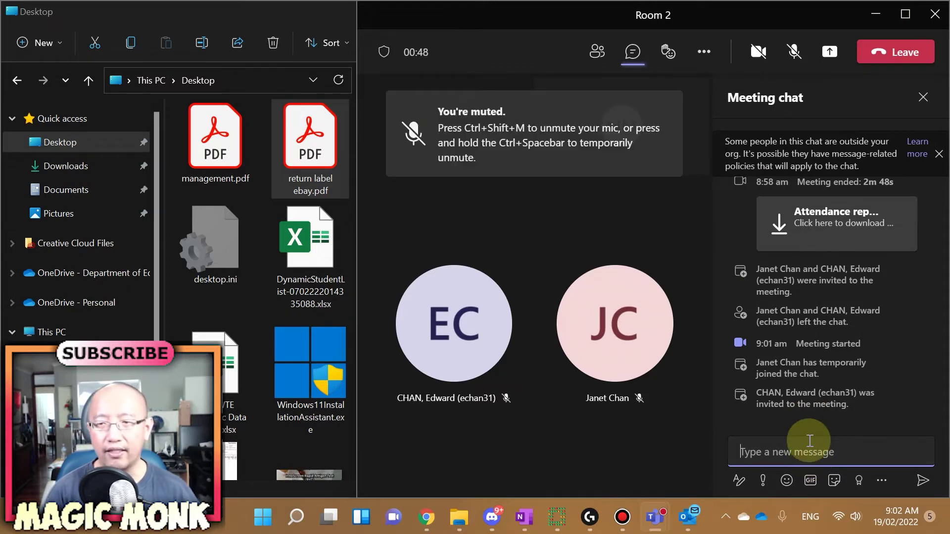
pyautogui.write('a file attachment is coming')
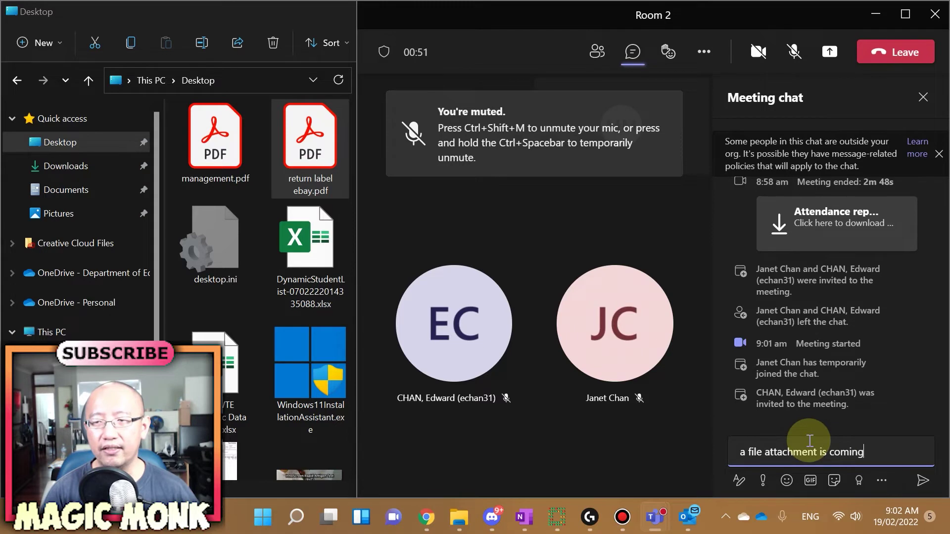
pyautogui.press('Return')
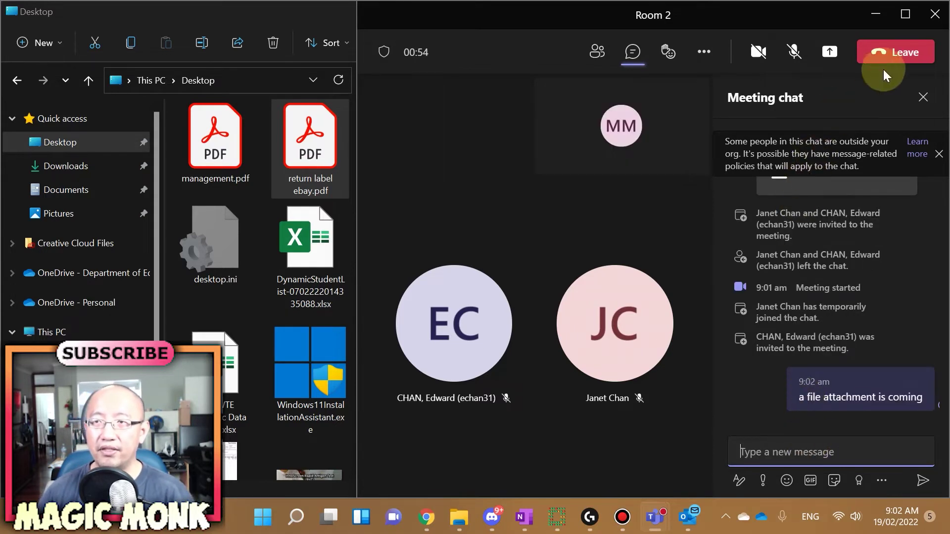
# Minimize the Room 2 window and bring the main meeting window forward.
pyautogui.click(877, 25)
pyautogui.click(788, 14)
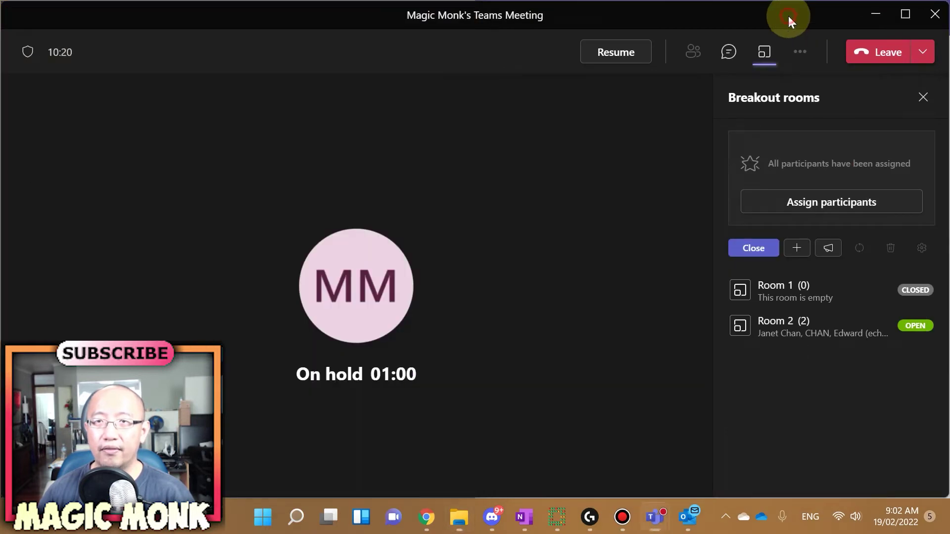
pyautogui.moveTo(700, 17)
pyautogui.mouseDown()
pyautogui.moveTo(731, 37)
pyautogui.moveTo(679, 32)
pyautogui.moveTo(691, 19)
pyautogui.mouseUp()
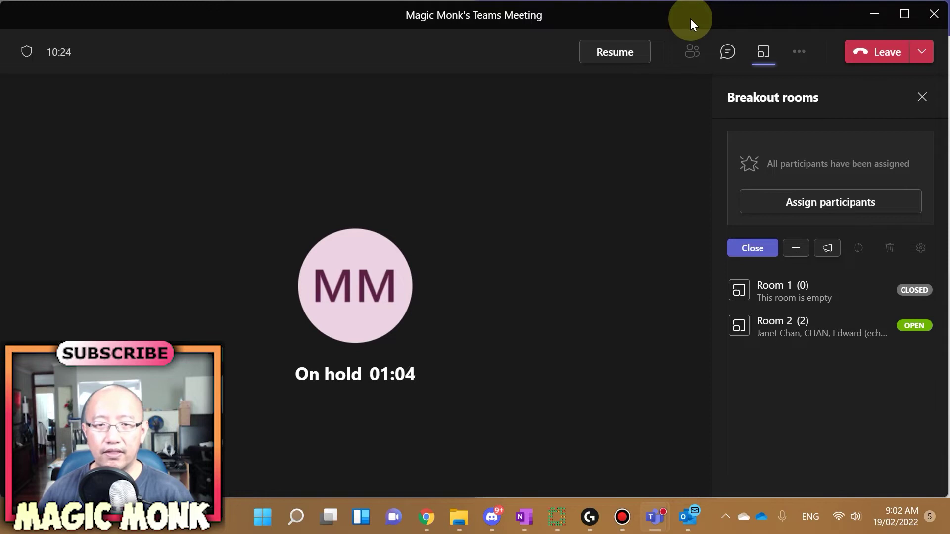
# Bring the main Teams window to the front and maximize it.
pyautogui.click(874, 20)
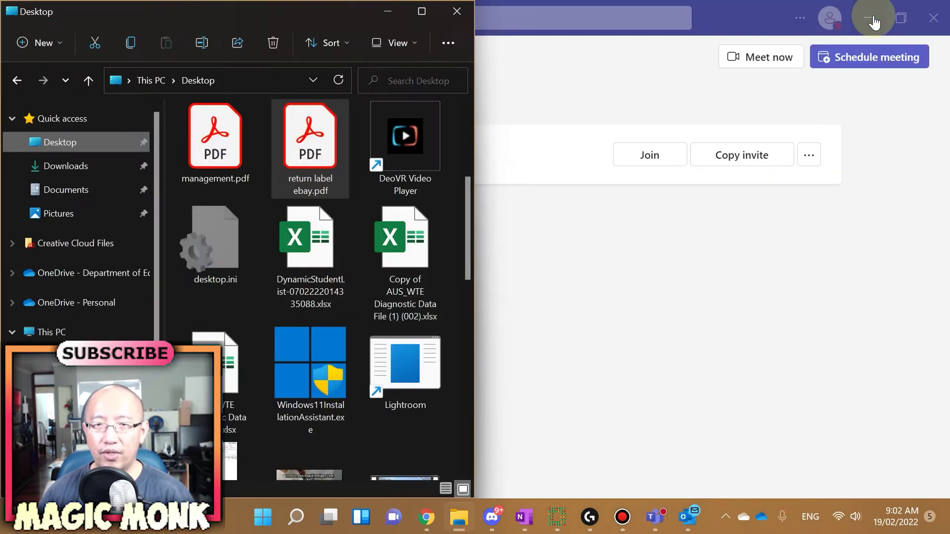
pyautogui.click(728, 11)
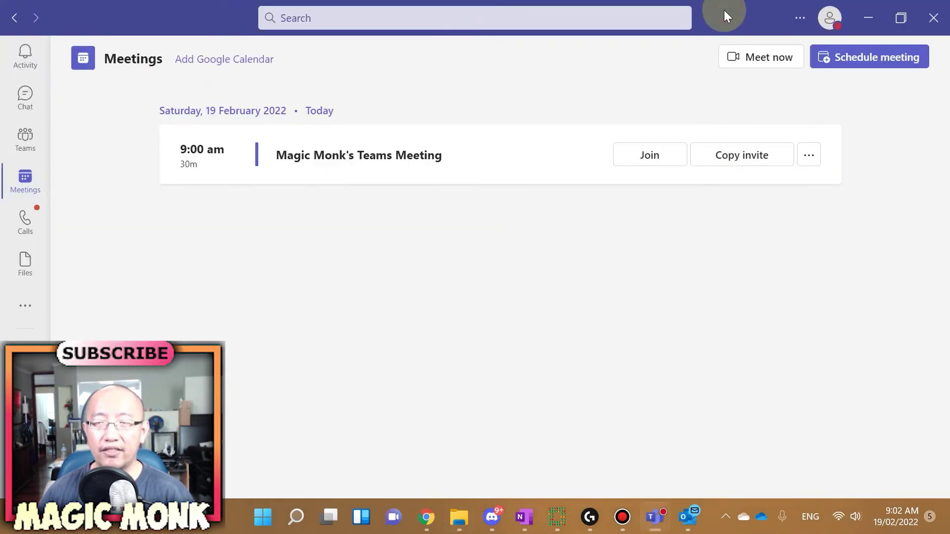
pyautogui.moveTo(724, 11)
pyautogui.mouseDown()
pyautogui.moveTo(746, 31)
pyautogui.moveTo(779, 32)
pyautogui.moveTo(769, 35)
pyautogui.mouseUp()
pyautogui.moveTo(648, 28)
pyautogui.mouseDown()
pyautogui.moveTo(541, 33)
pyautogui.moveTo(611, 29)
pyautogui.mouseUp()
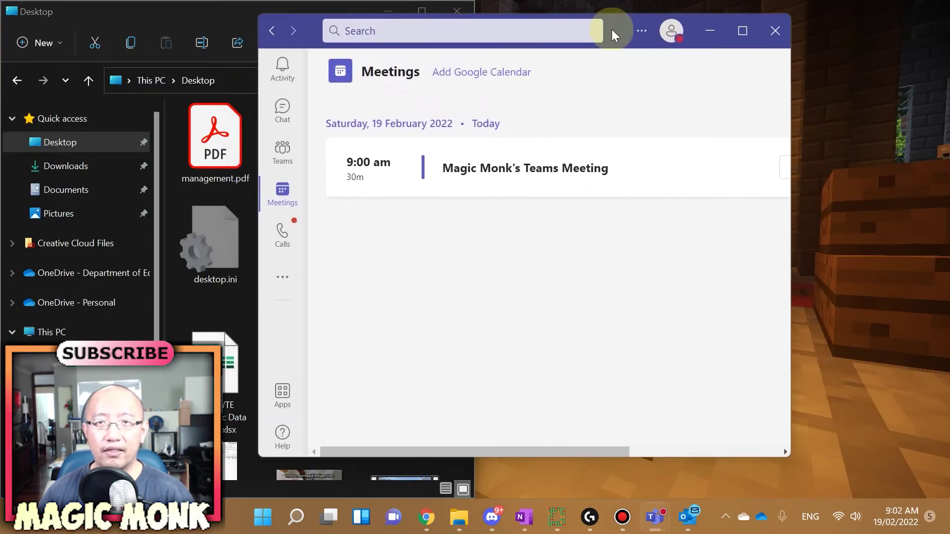
pyautogui.doubleClick(626, 28)
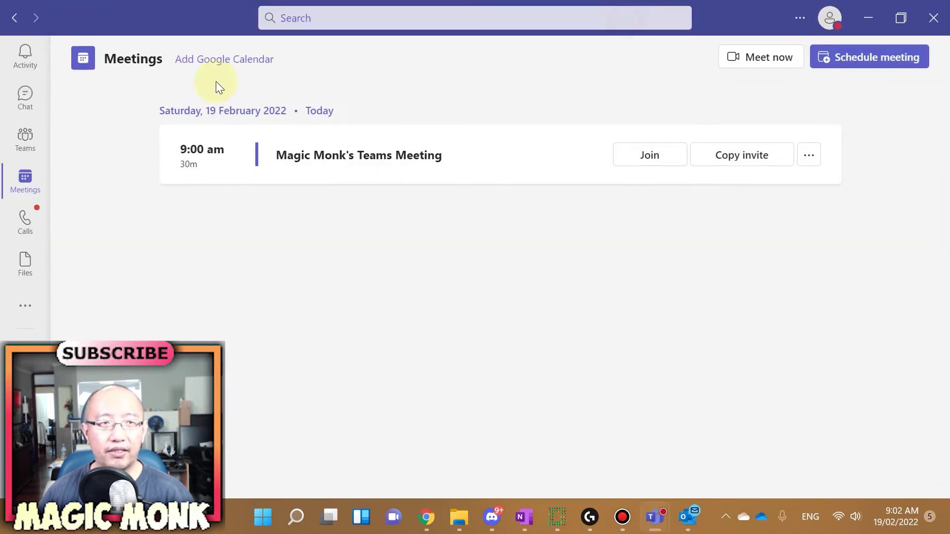
# In Room 2's Files tab, choose Share > Upload from my computer.
pyautogui.click(23, 99)
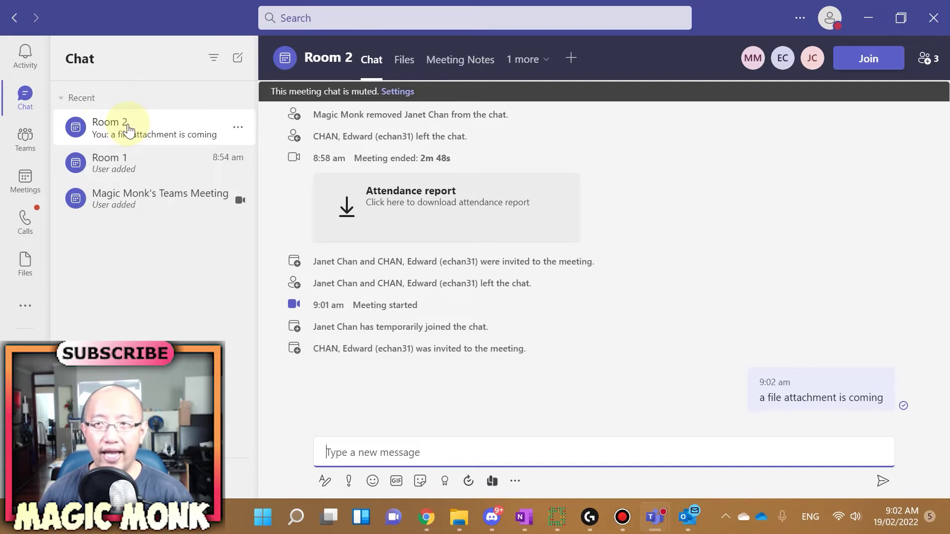
pyautogui.click(404, 61)
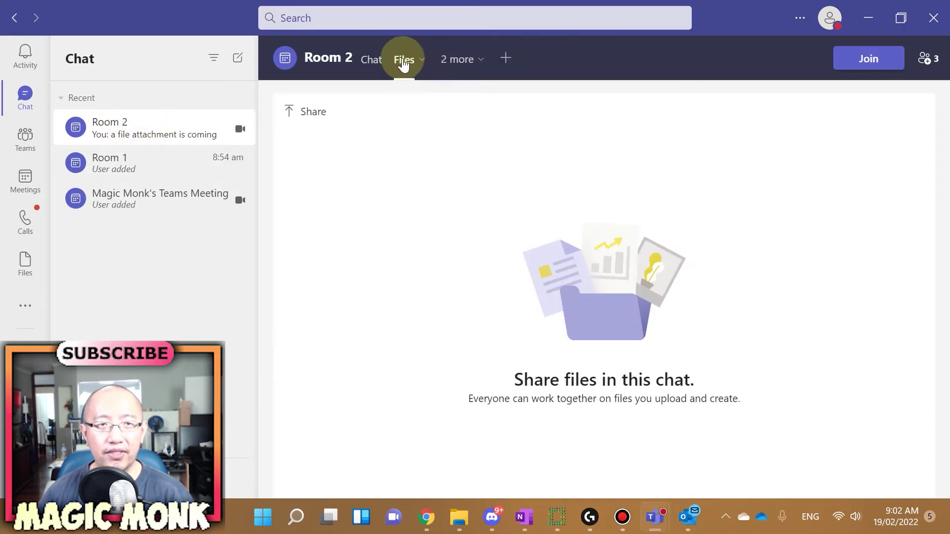
pyautogui.click(300, 113)
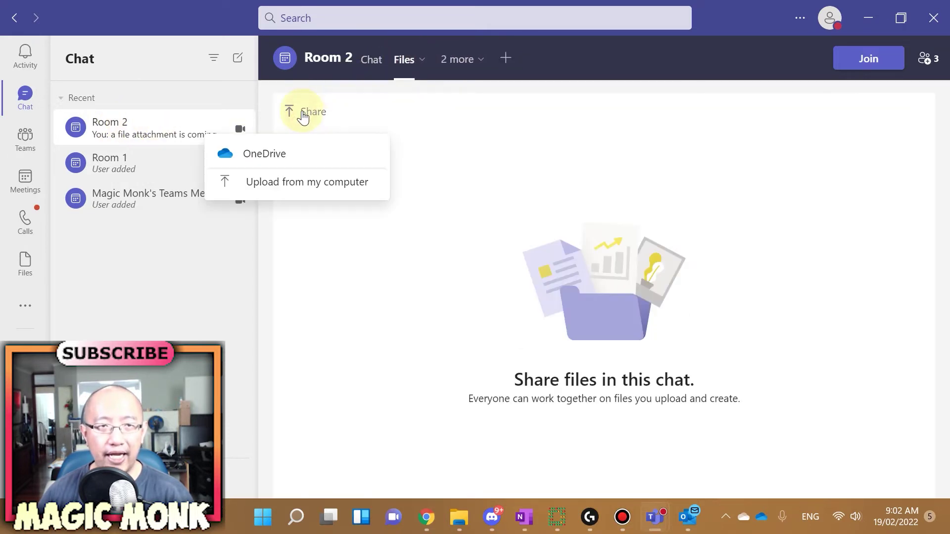
pyautogui.click(282, 188)
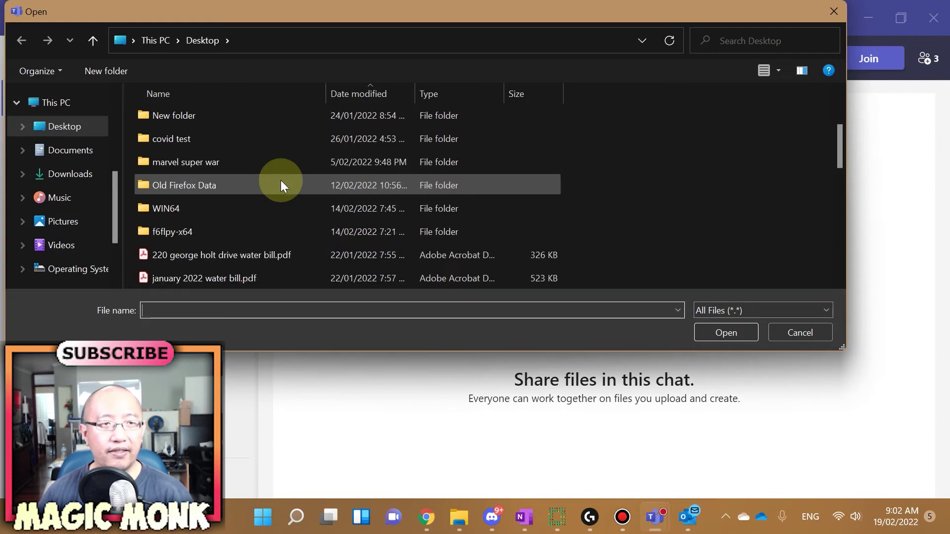
# Upload return label ebay.pdf from the Desktop, then return to Room 2's Chat tab.
pyautogui.scroll(-4, 280, 181)
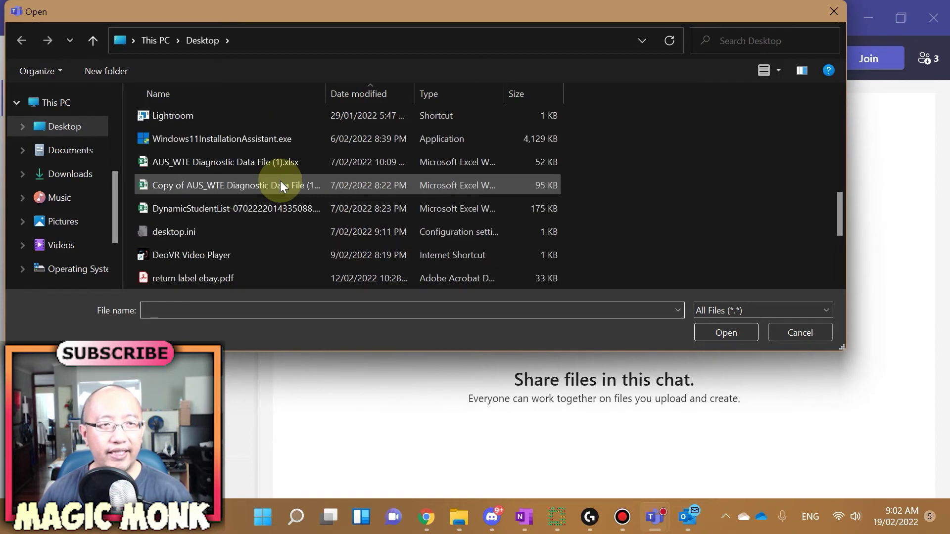
pyautogui.doubleClick(219, 279)
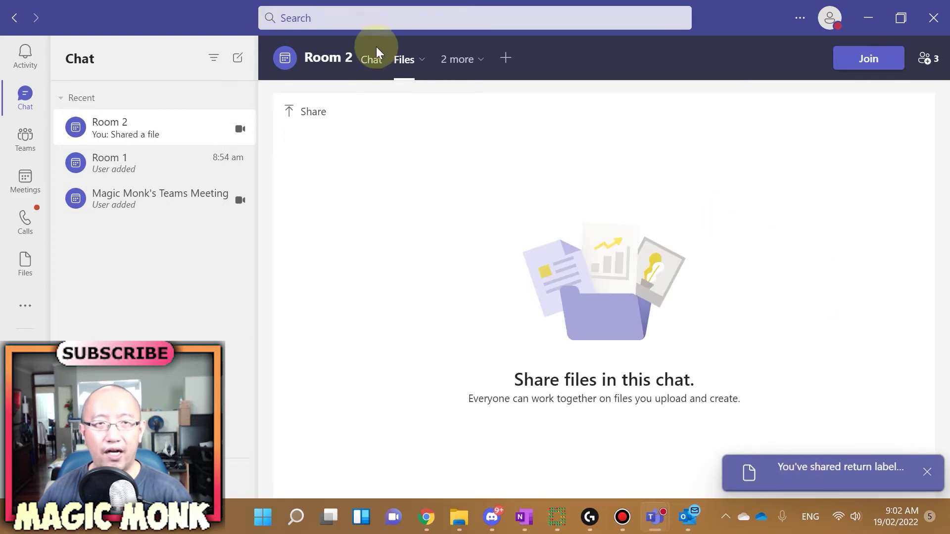
pyautogui.click(371, 69)
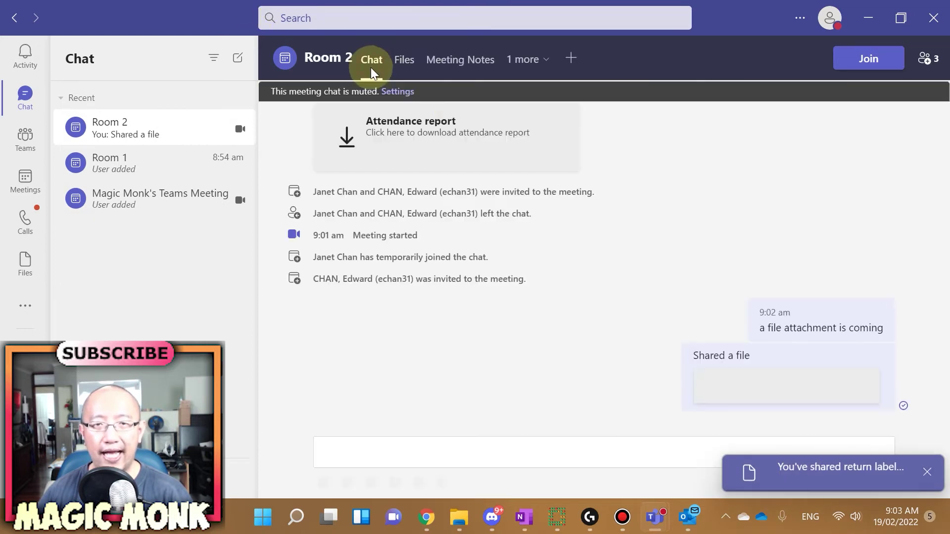
# Preview the shared PDF card, close it, and switch to Room 1's conversation.
pyautogui.click(850, 377)
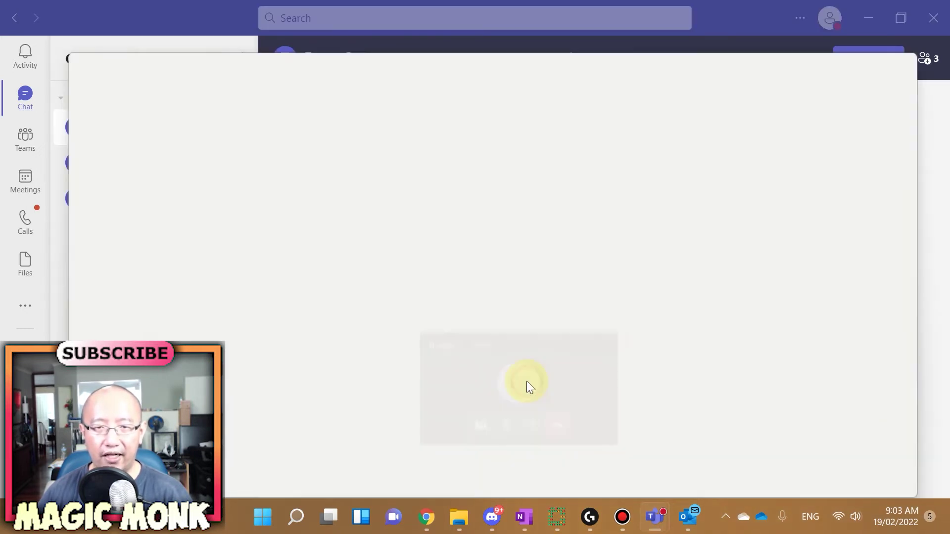
pyautogui.click(526, 382)
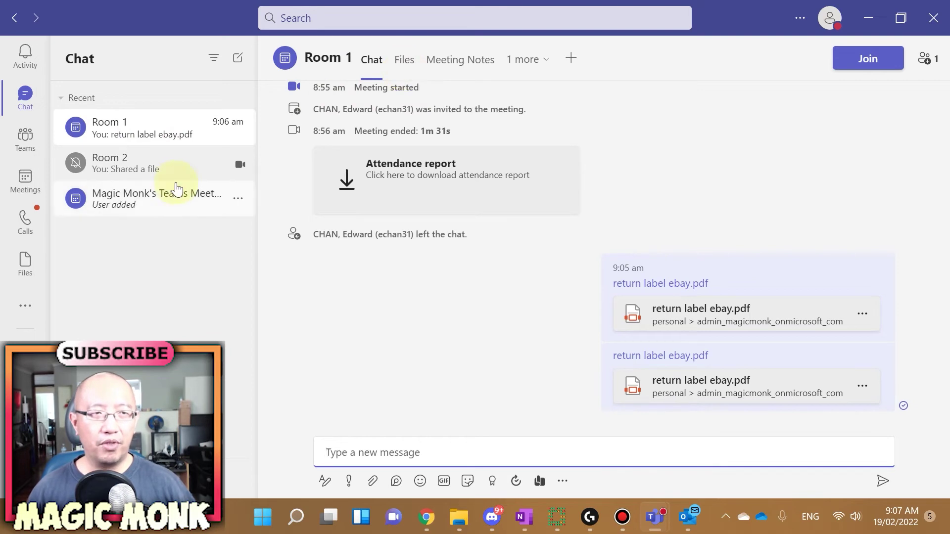
pyautogui.click(176, 166)
# In Room 1's Files tab, use Copy link on return label ebay.pdf and copy it.
pyautogui.click(170, 136)
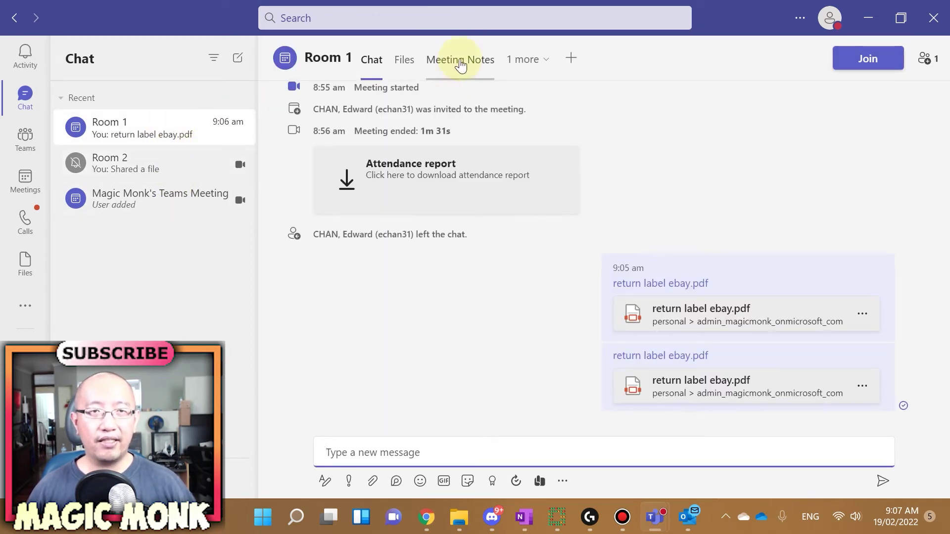
pyautogui.click(406, 69)
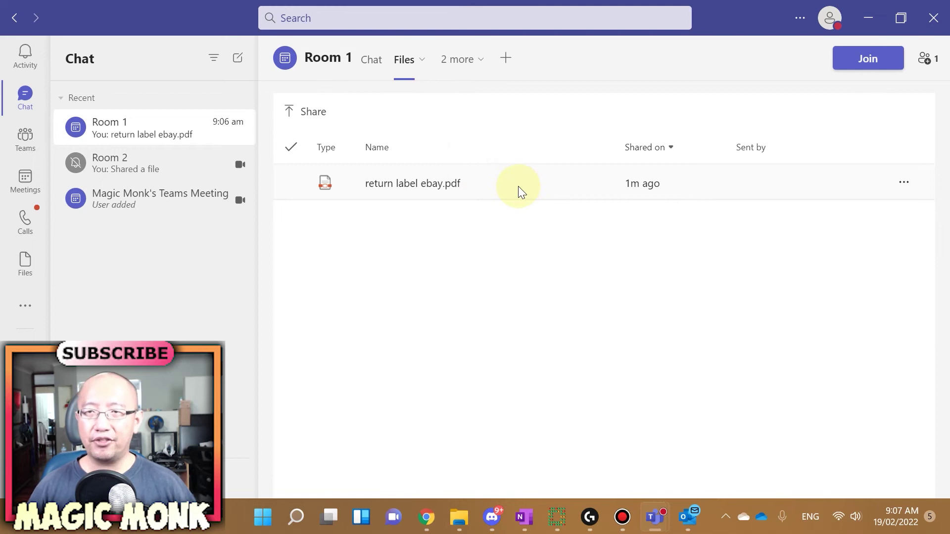
pyautogui.click(905, 190)
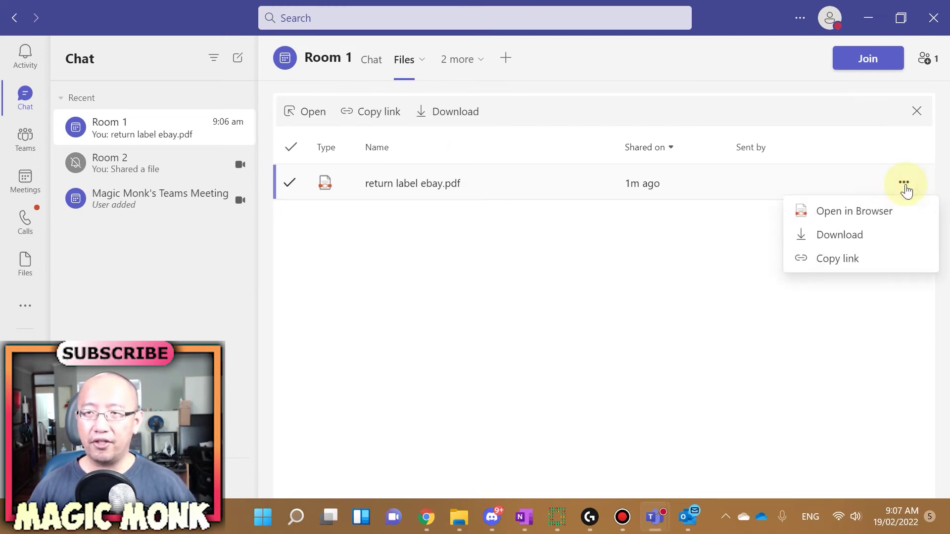
pyautogui.click(836, 267)
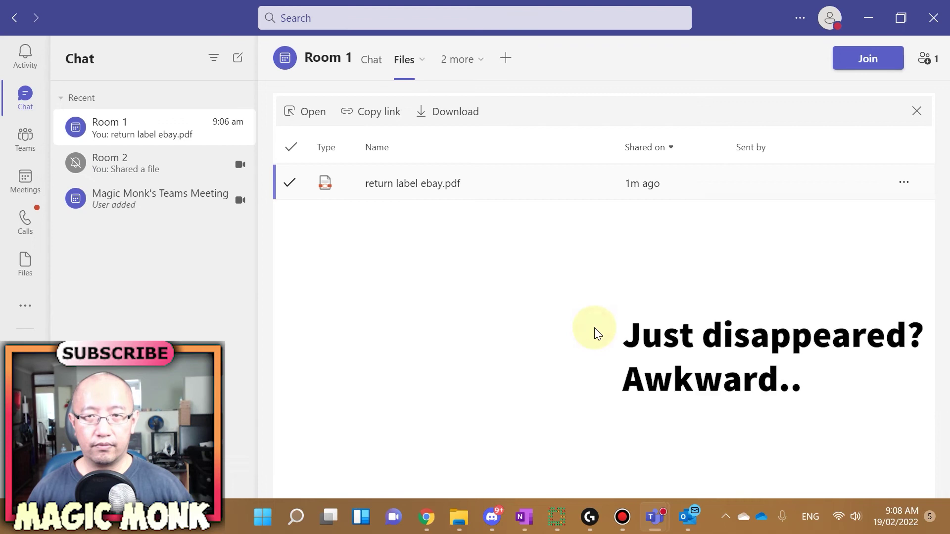
pyautogui.click(903, 183)
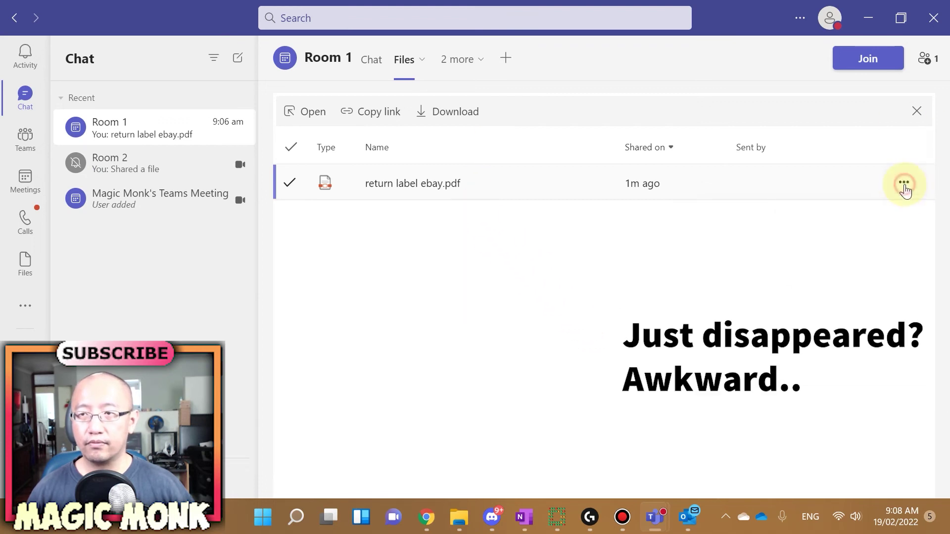
pyautogui.click(824, 261)
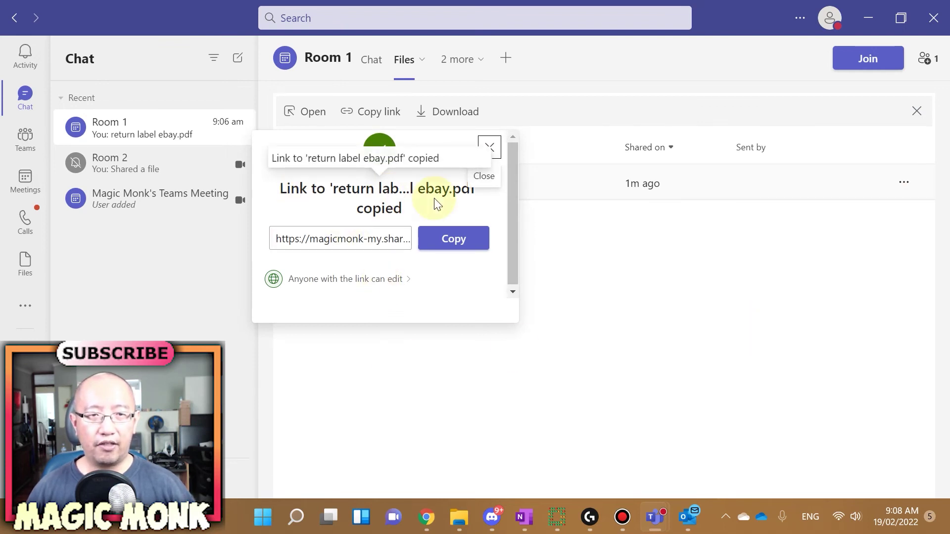
pyautogui.click(450, 243)
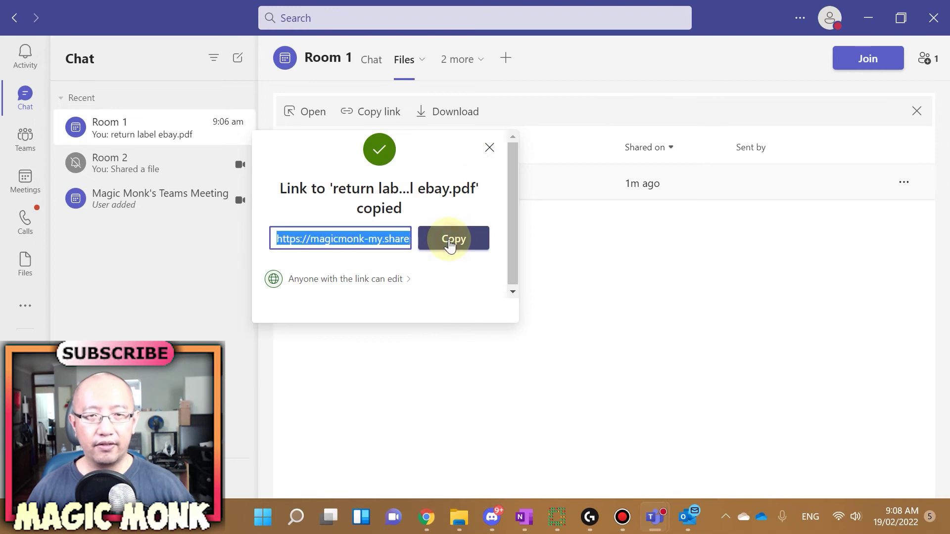
pyautogui.click(492, 153)
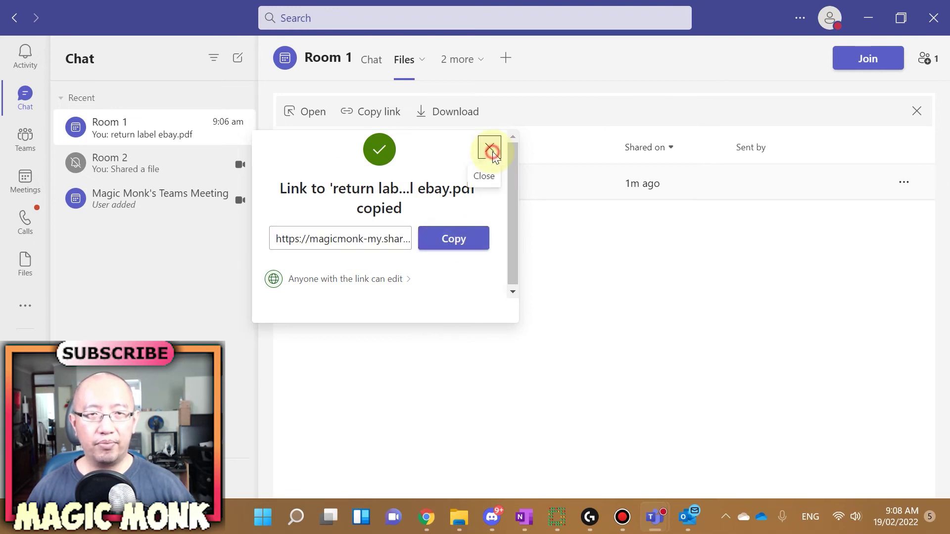
# Paste and send the return label ebay.pdf link twice in Room 2's chat.
pyautogui.click(149, 176)
pyautogui.click(384, 448)
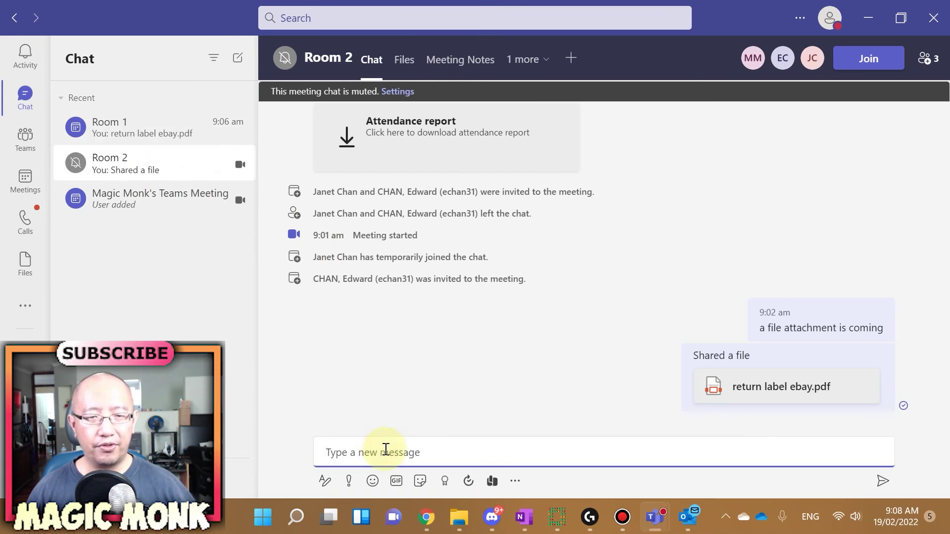
pyautogui.hotkey('ctrl', 'v')
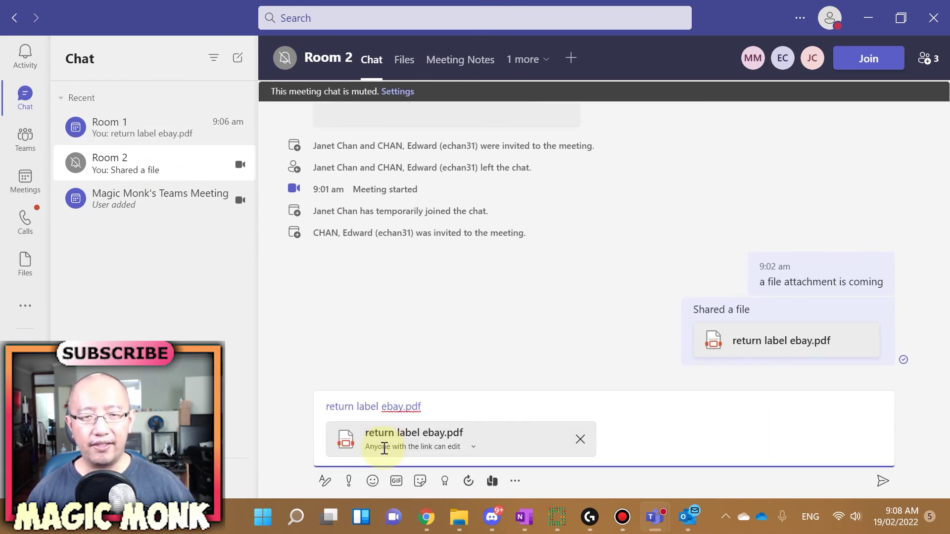
pyautogui.press('Return')
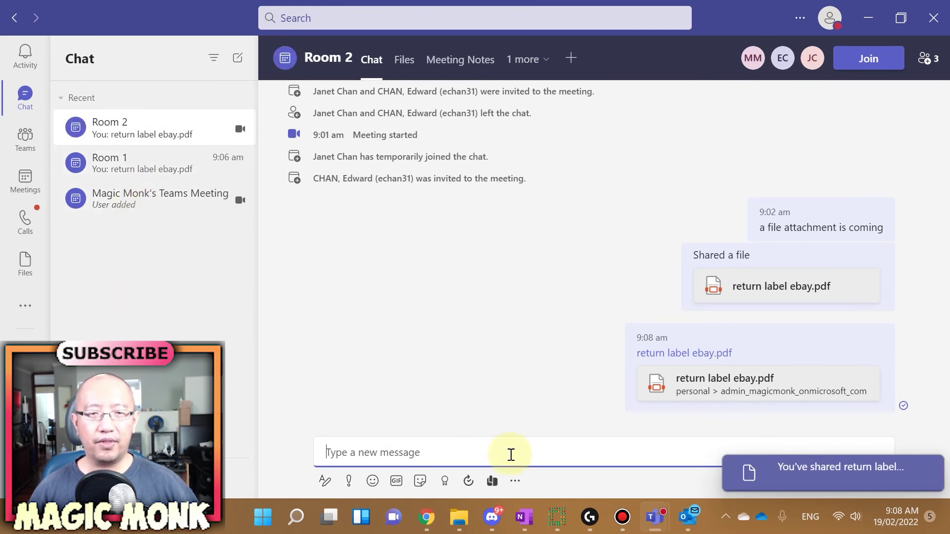
pyautogui.hotkey('ctrl', 'v')
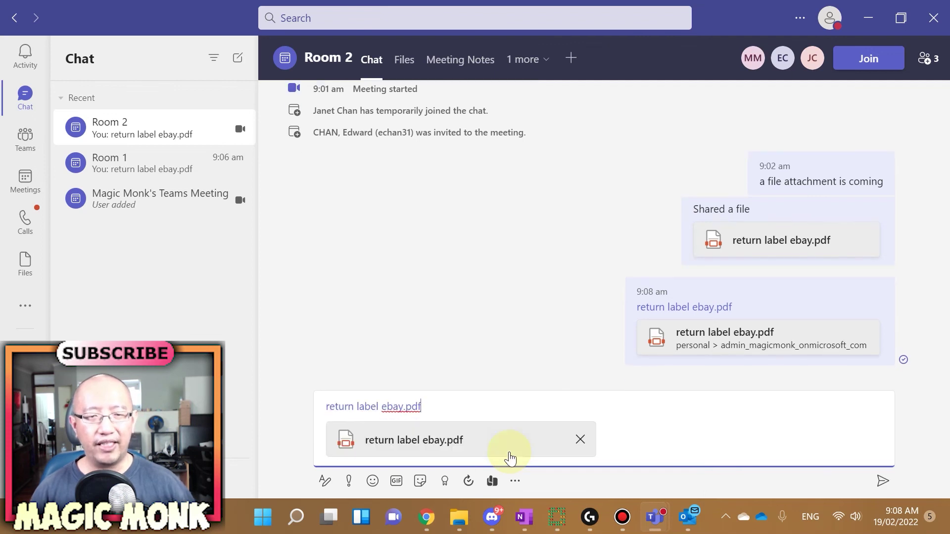
pyautogui.press('Return')
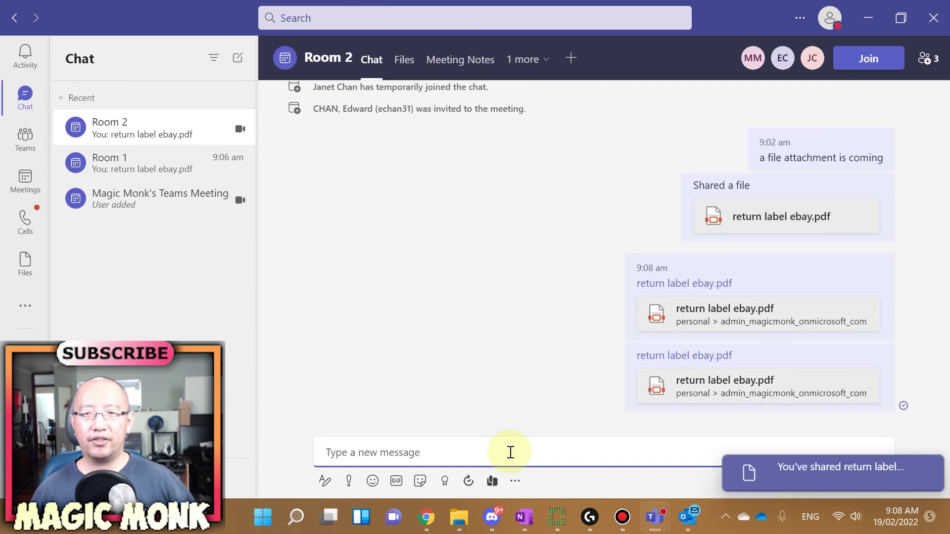